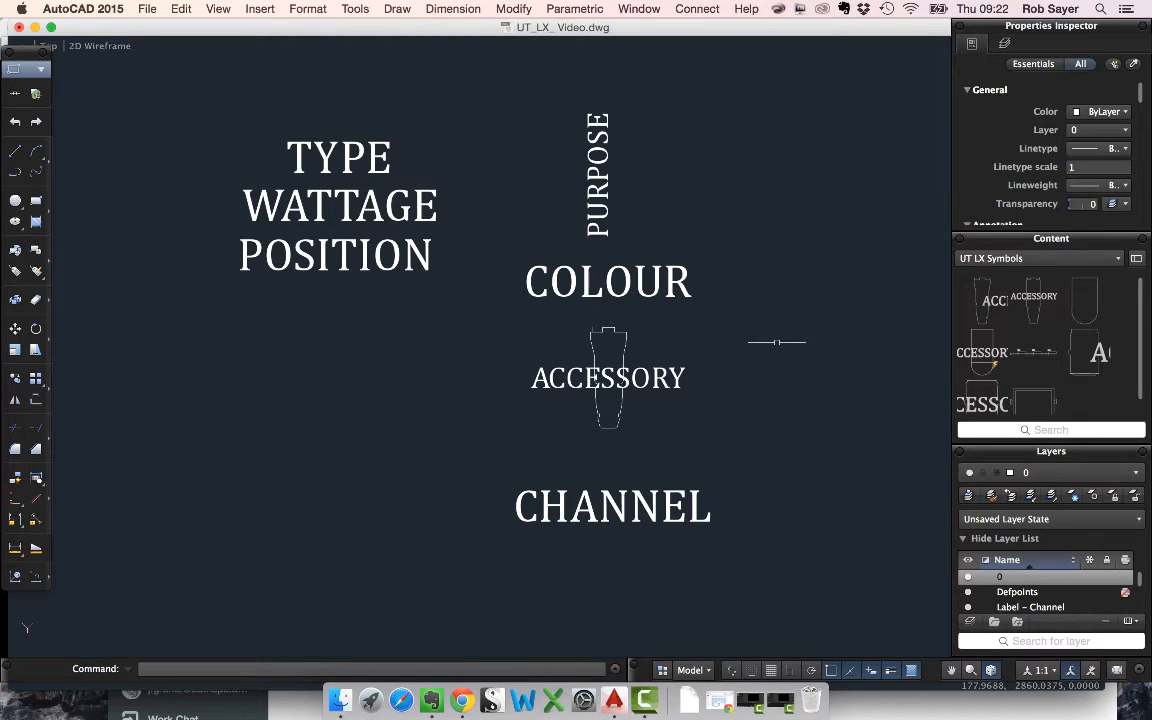
Step: Open the attribute editor for the lantern labelled O/W and review its attributes from purpose through wattage
scroll(777, 342, down, 2)
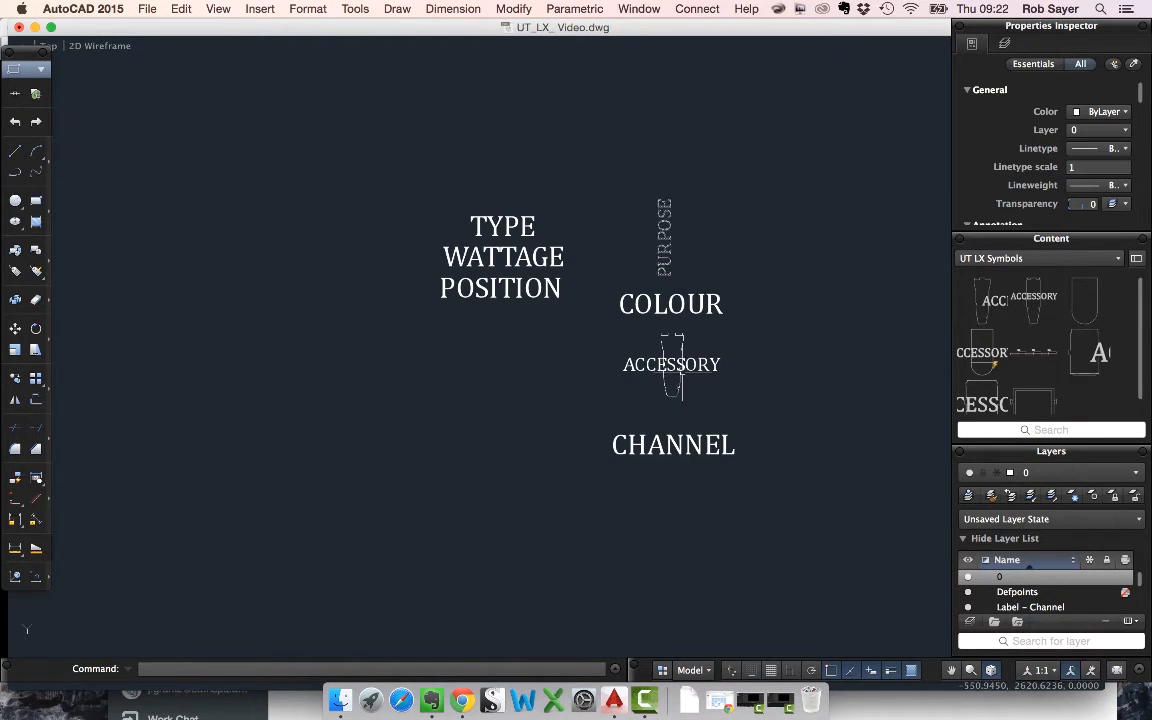
middle_drag(757, 365, 417, 327)
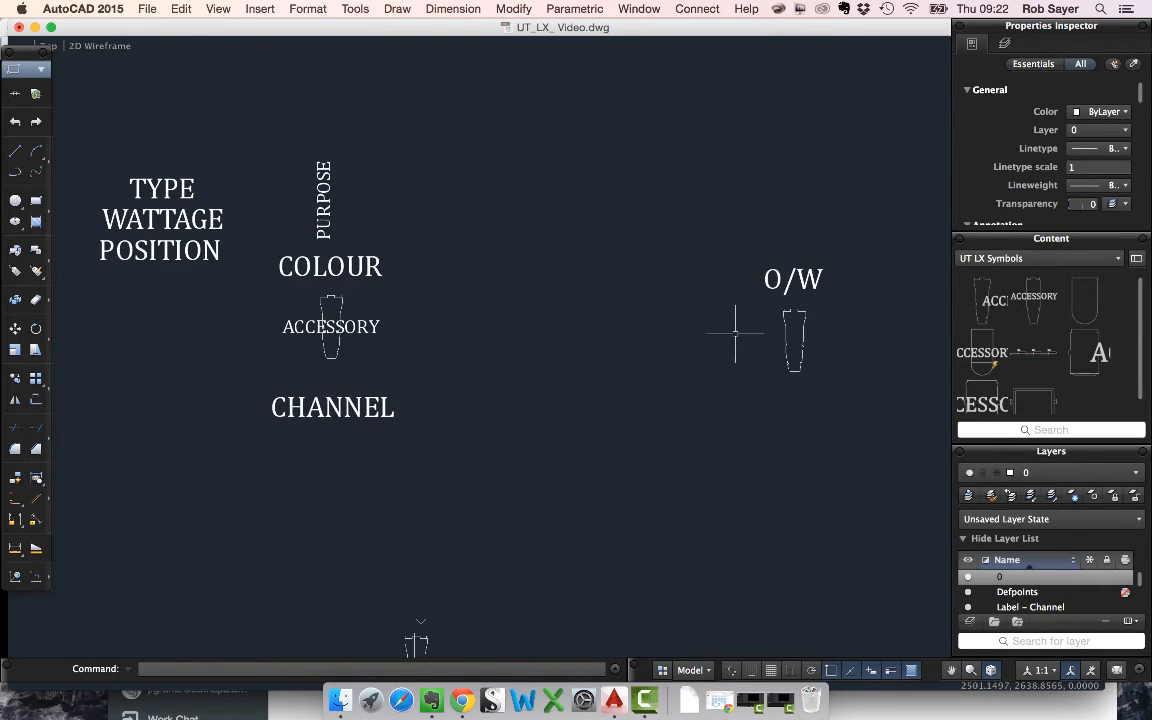
middle_drag(735, 327, 562, 324)
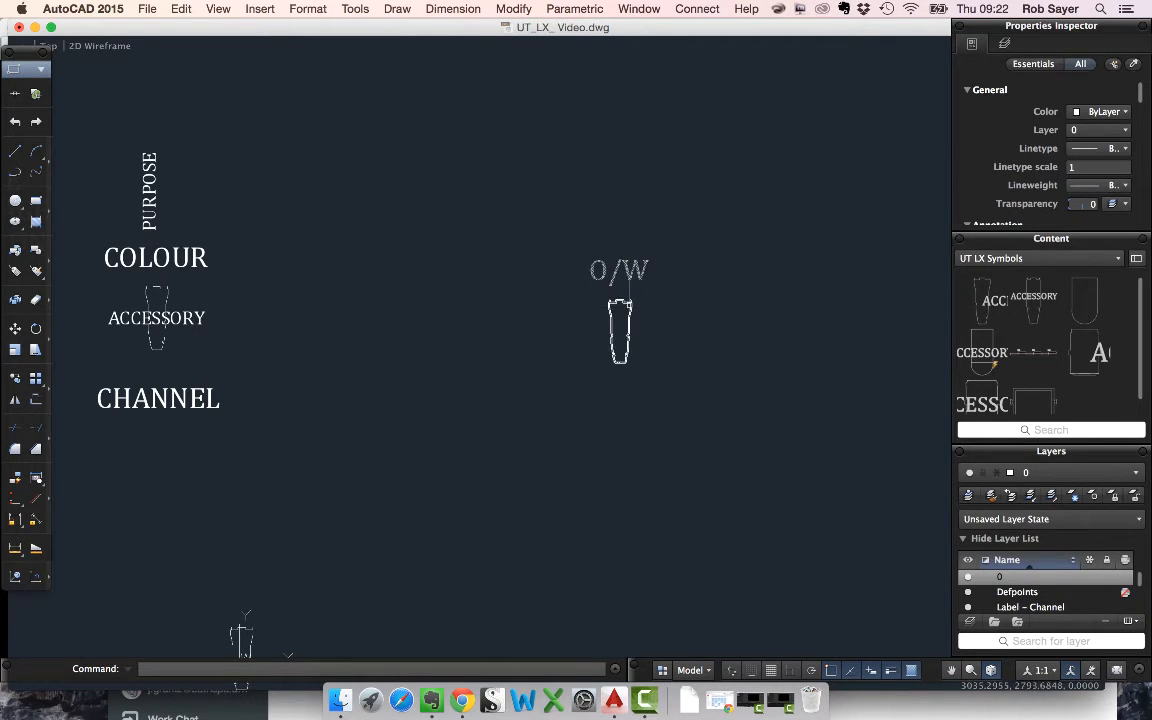
double_click(619, 330)
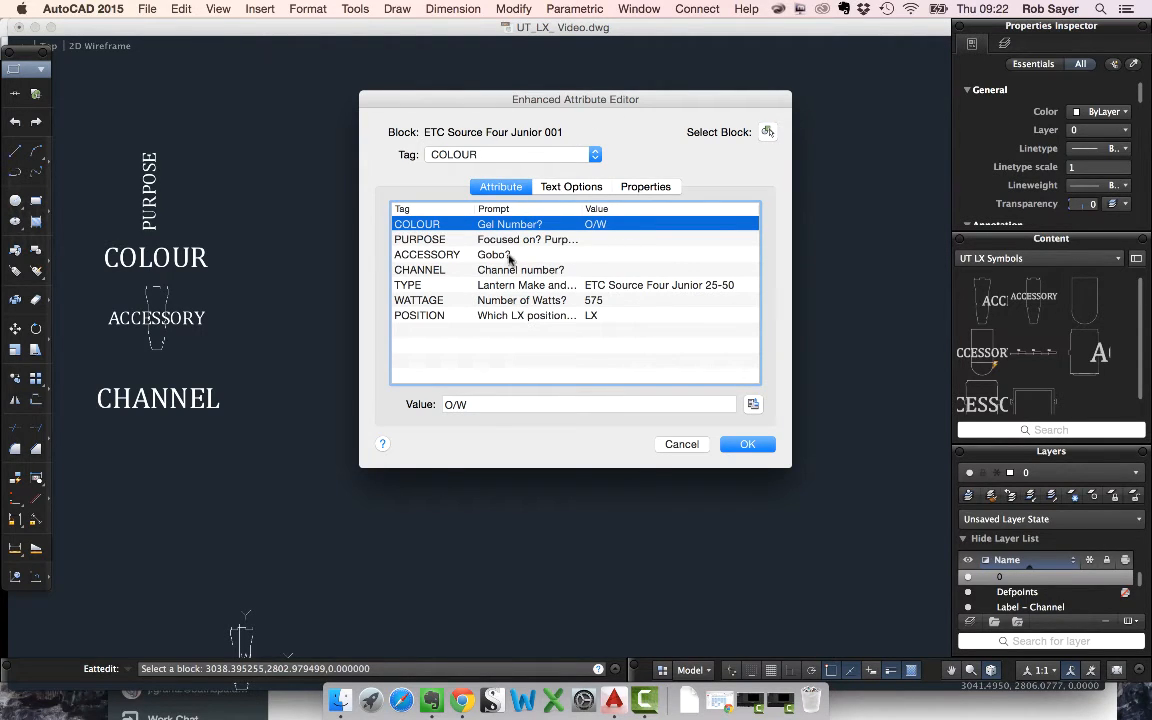
click(458, 239)
click(458, 254)
click(511, 272)
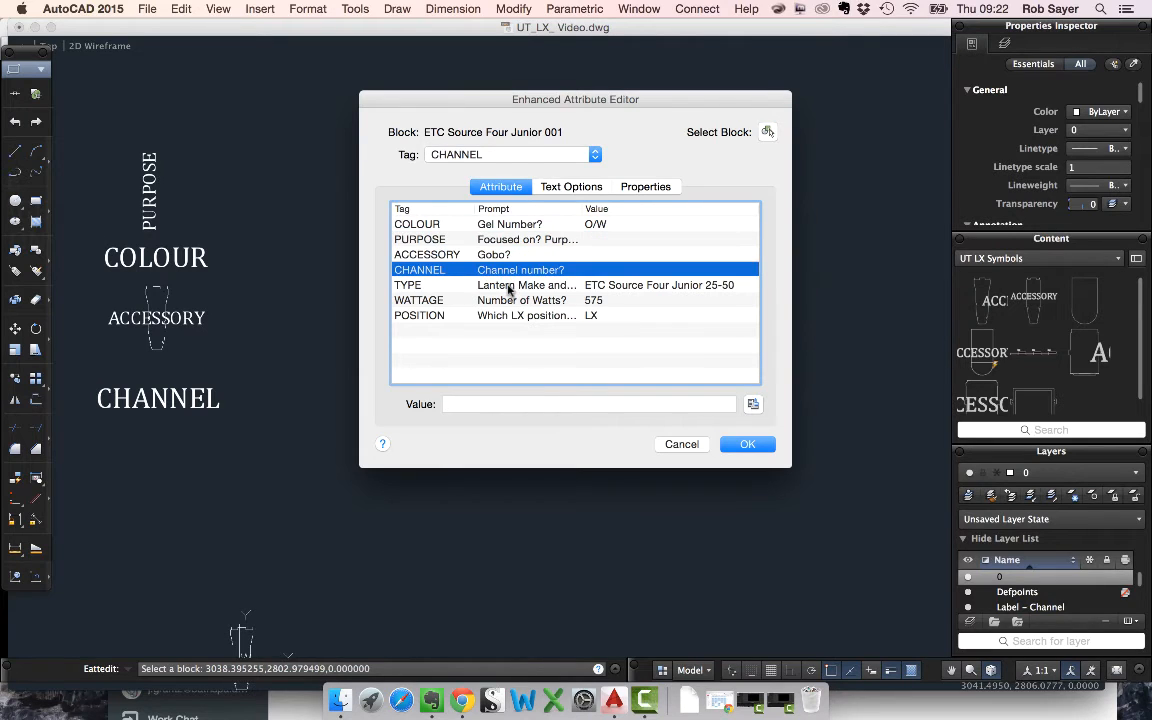
click(505, 286)
click(506, 301)
click(507, 302)
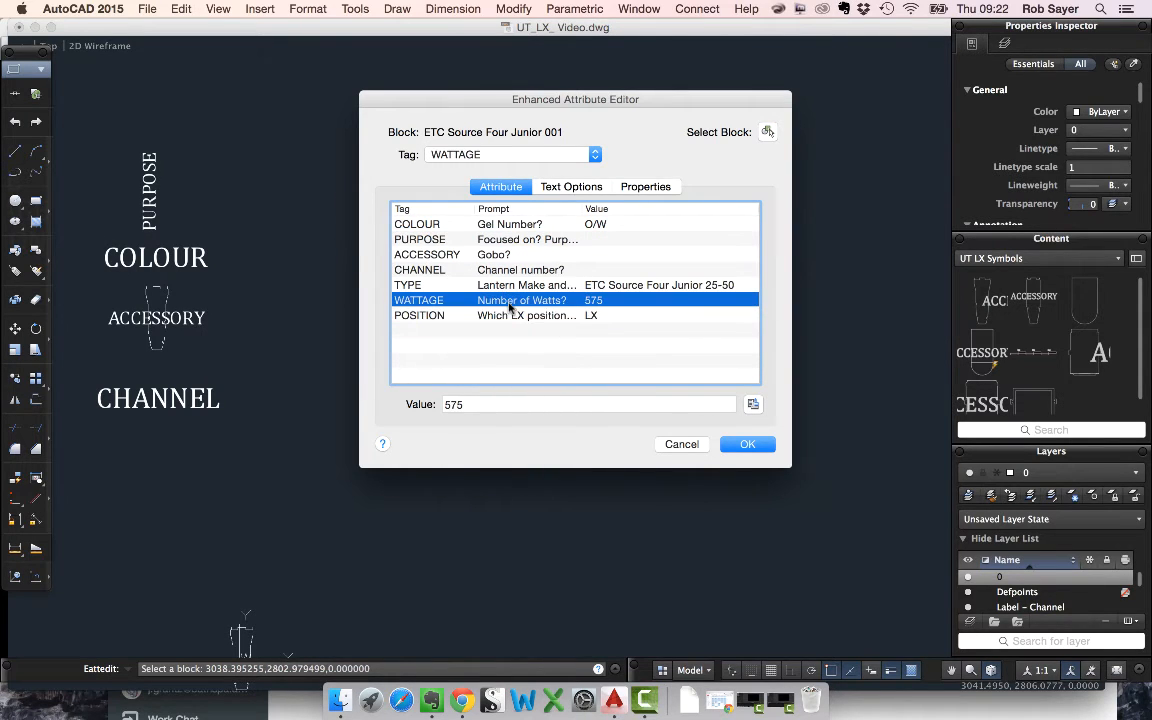
click(458, 285)
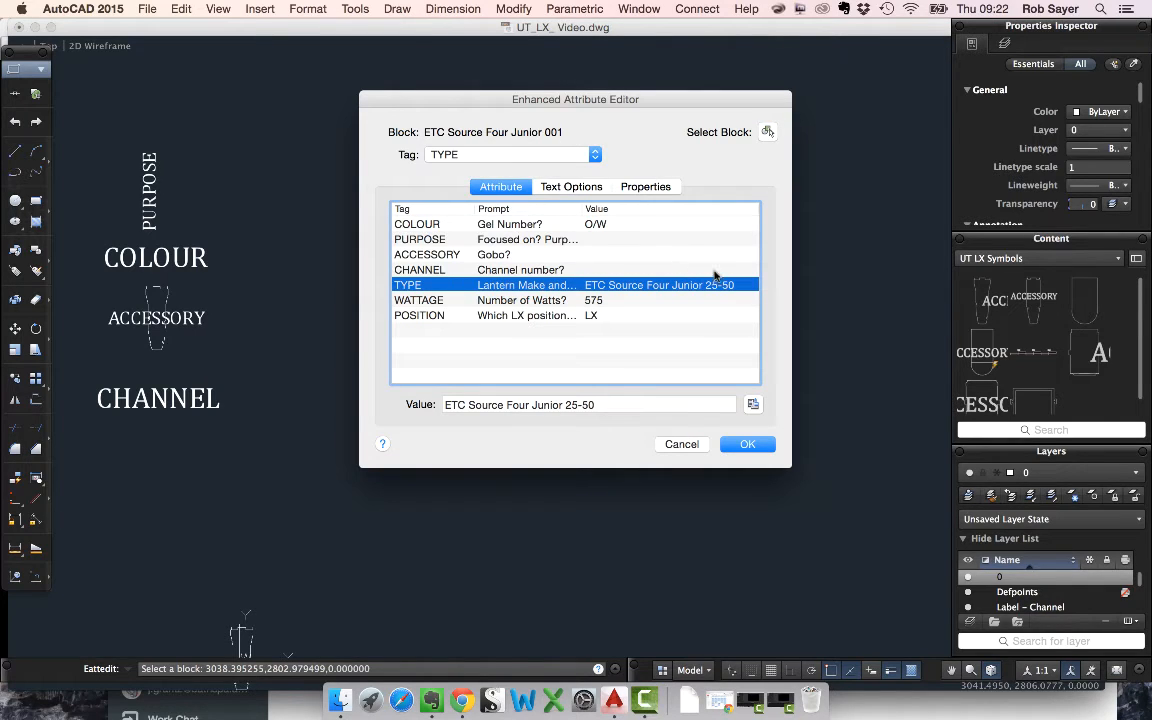
Step: Inspect the TYPE attribute's layer properties and text options, and close the attribute editor without saving
click(645, 186)
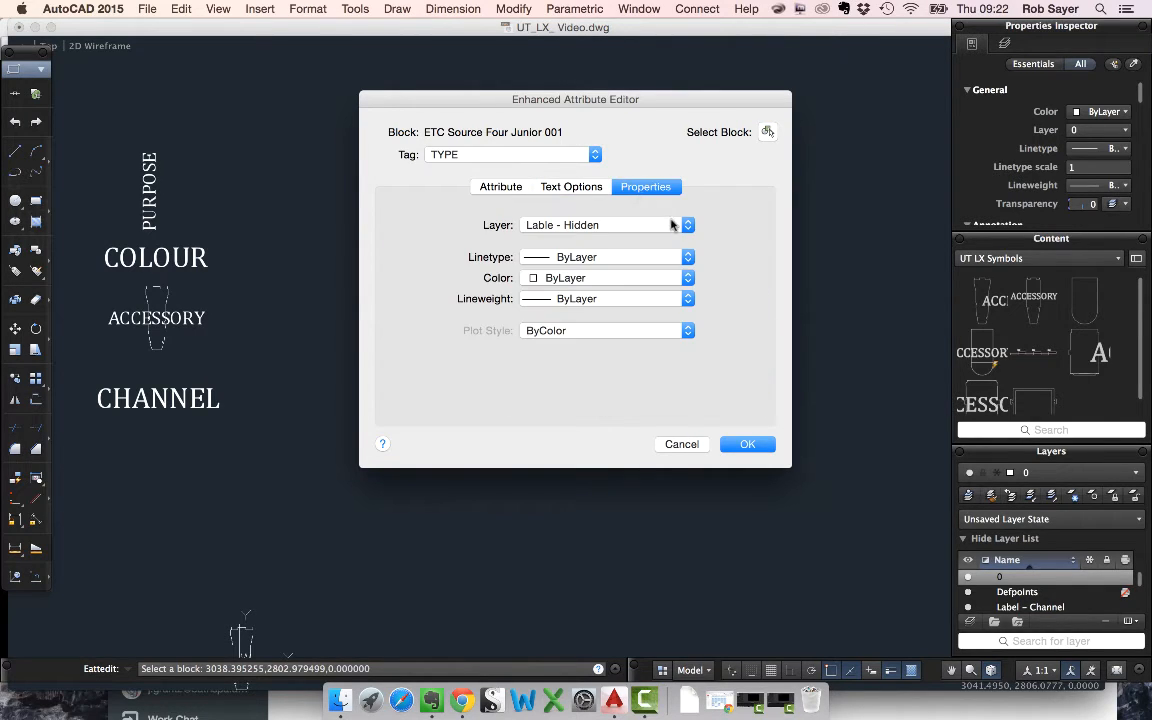
click(571, 186)
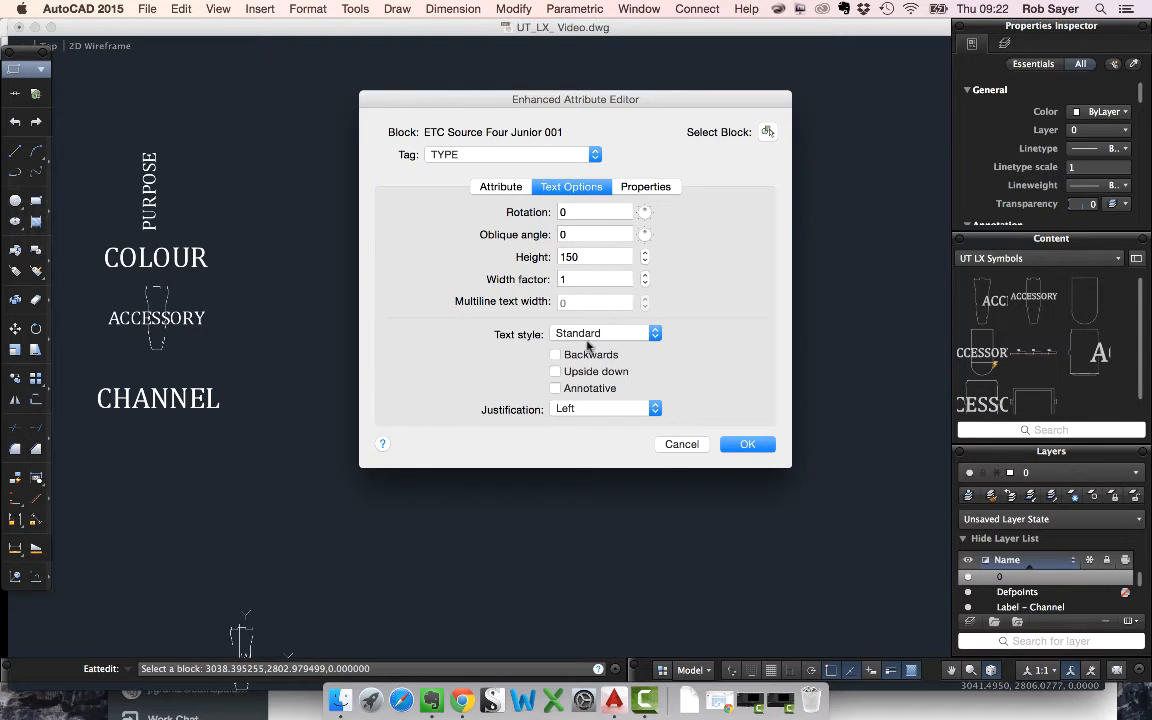
click(501, 188)
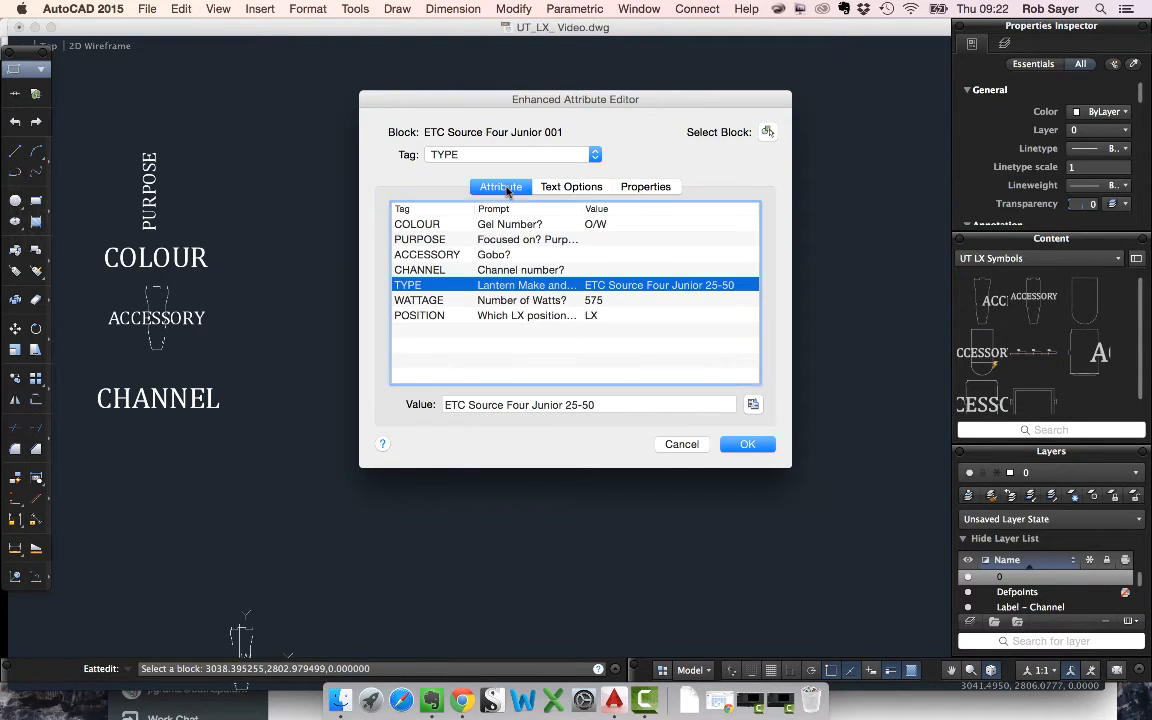
click(684, 444)
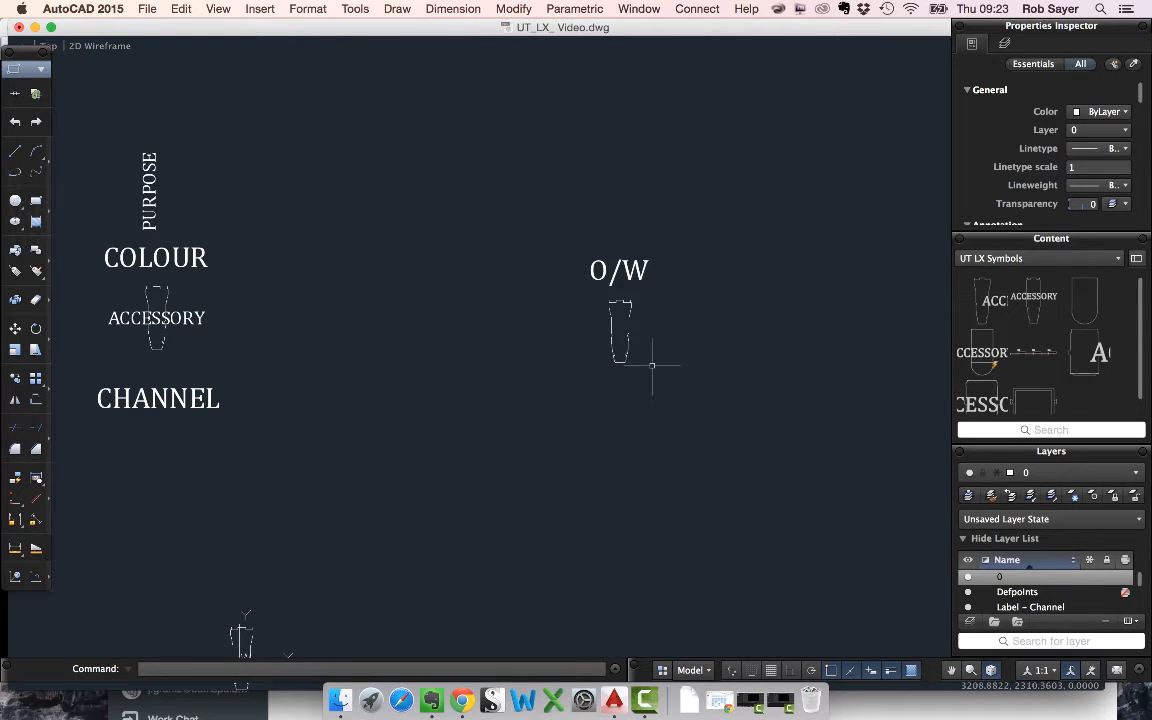
Step: Open the O/W lantern's block in the Block Editor to view its attribute definitions, and close the editor
middle_drag(578, 342, 764, 352)
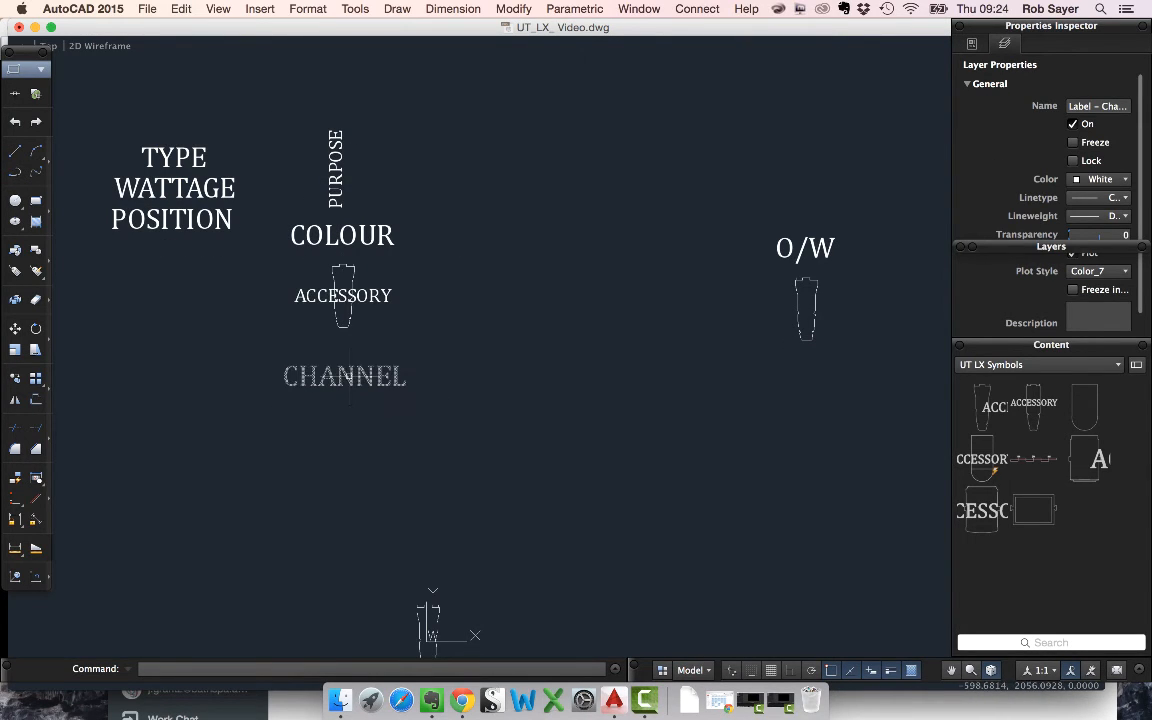
click(835, 362)
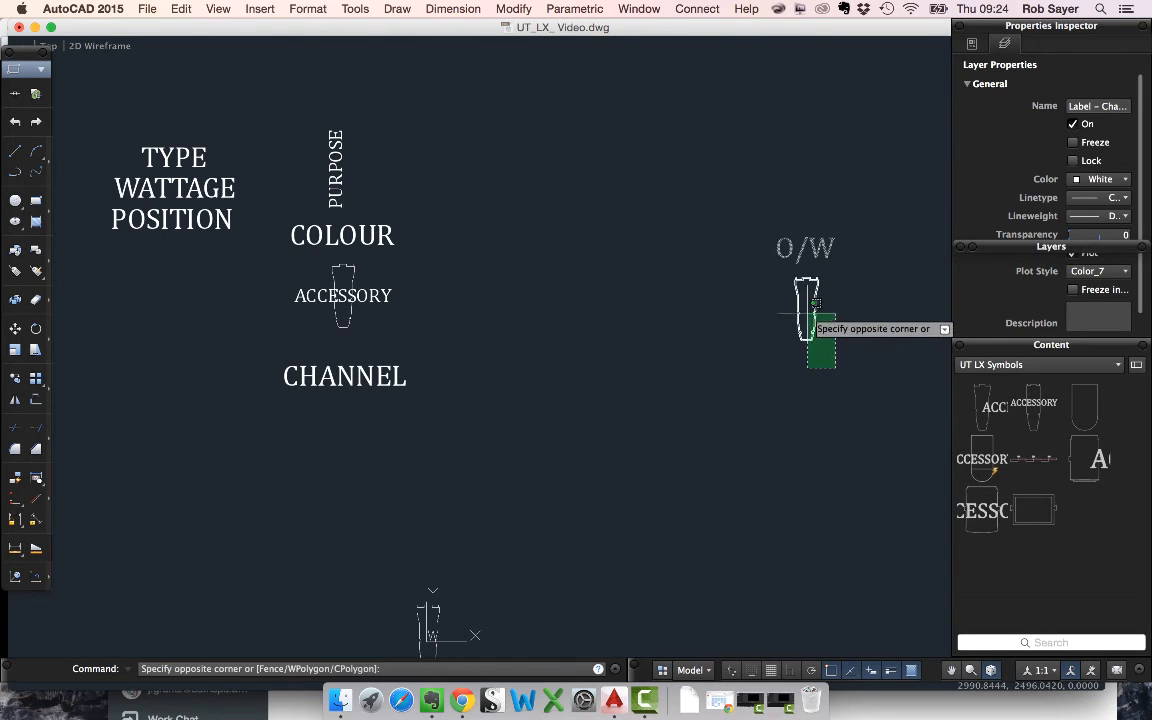
click(805, 314)
text(BE)
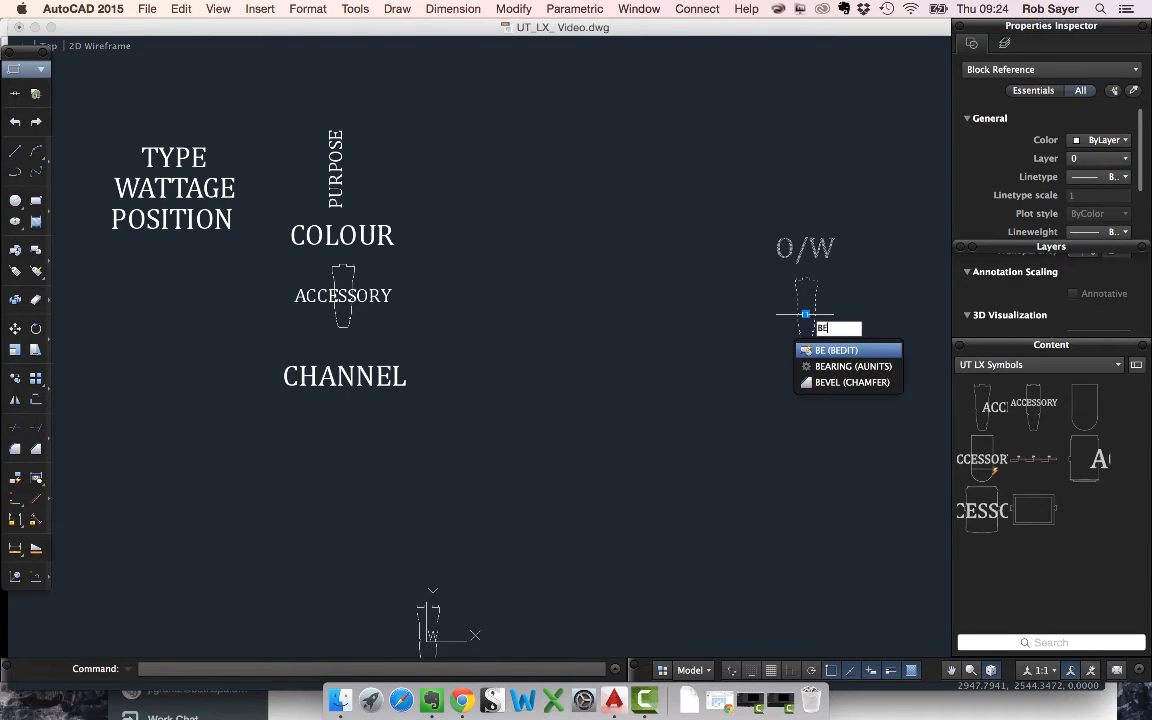
key(Return)
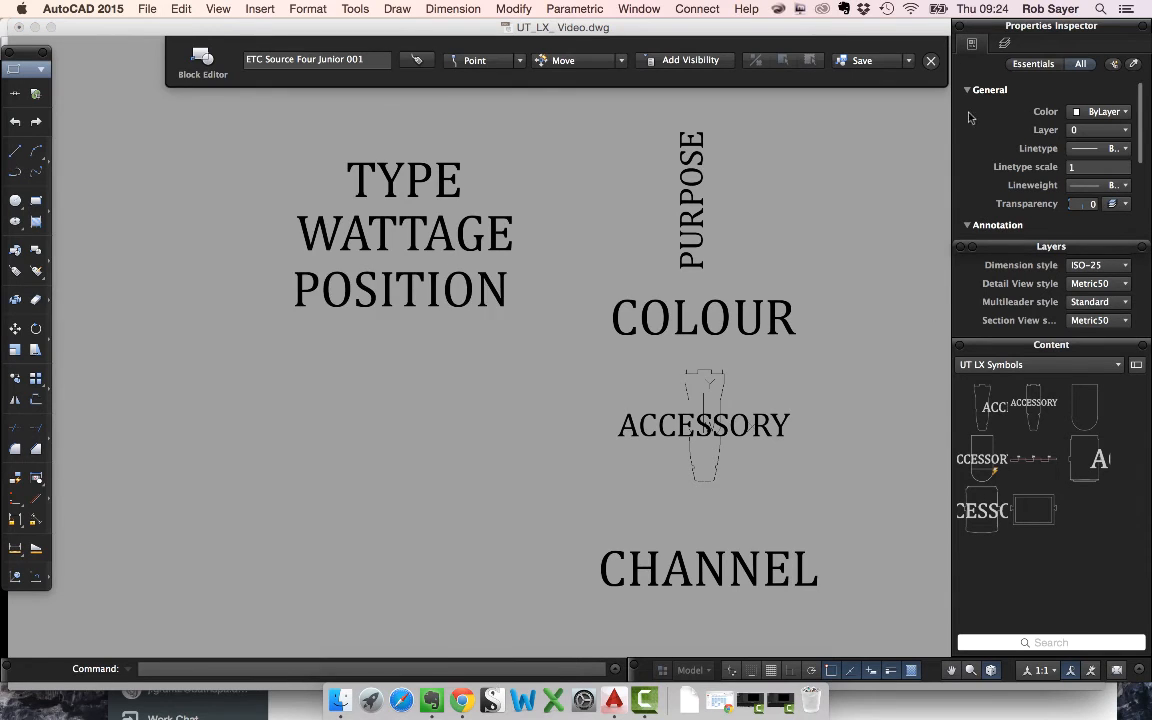
click(930, 60)
Step: Insert the ETC Source Four Junior 001 block between the attribute label layout and the O/W lantern
text(i)
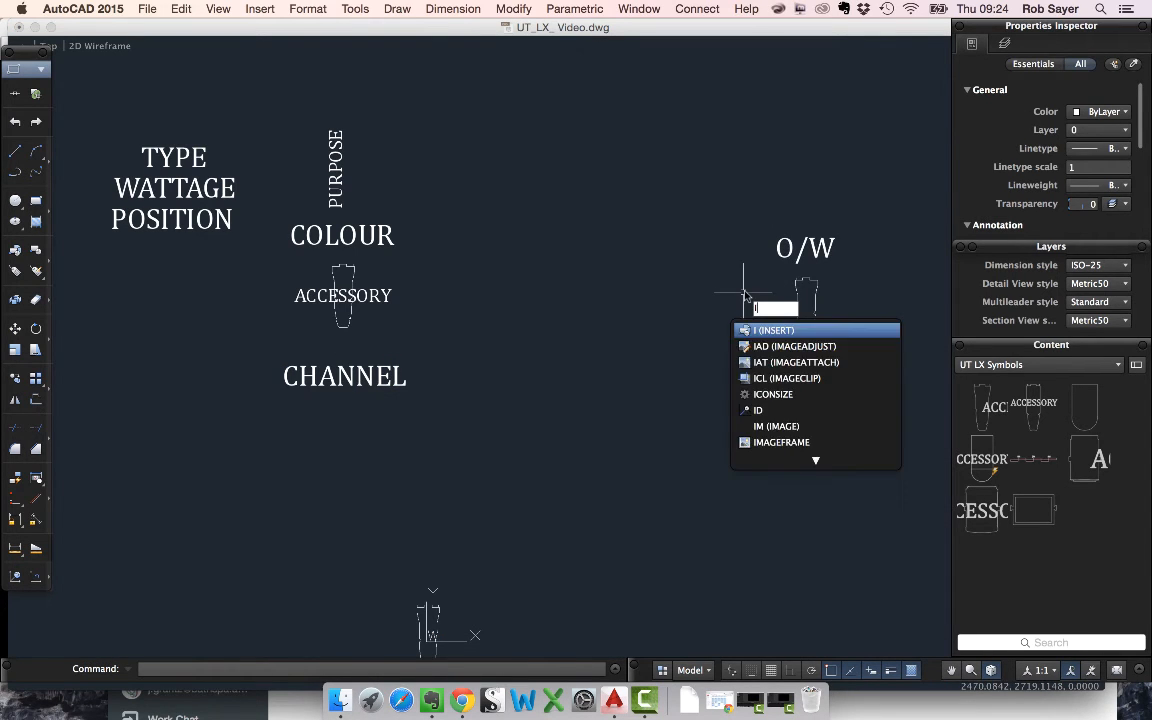
key(Return)
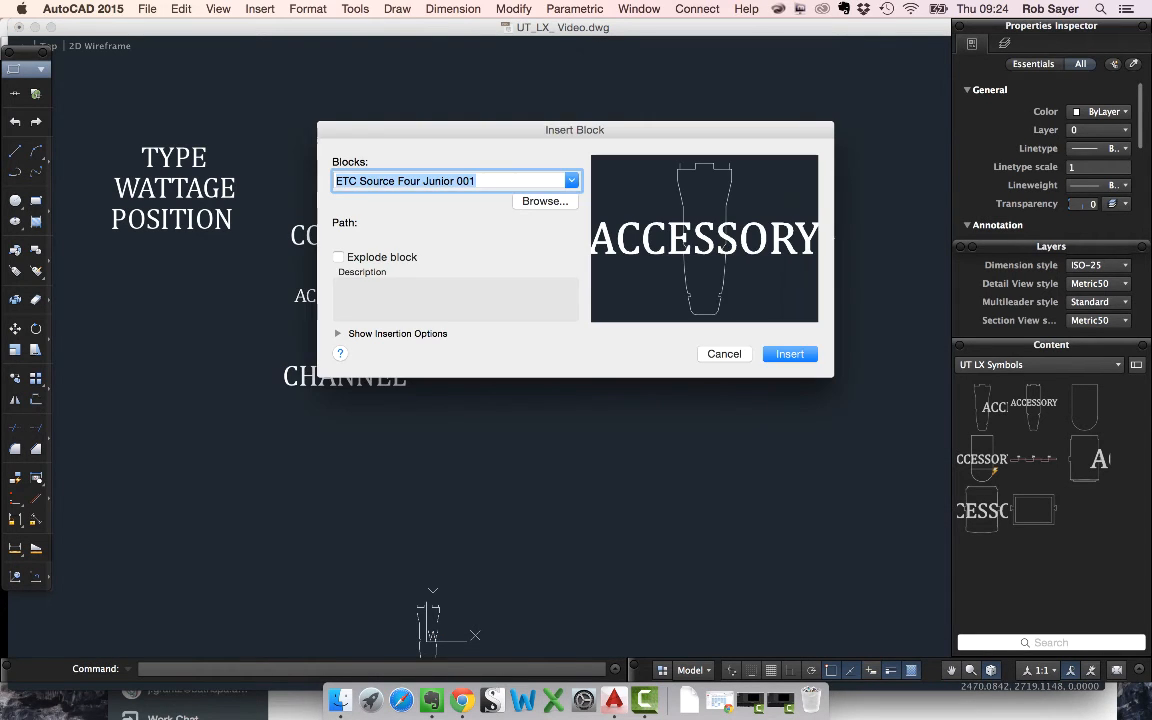
click(790, 354)
click(635, 330)
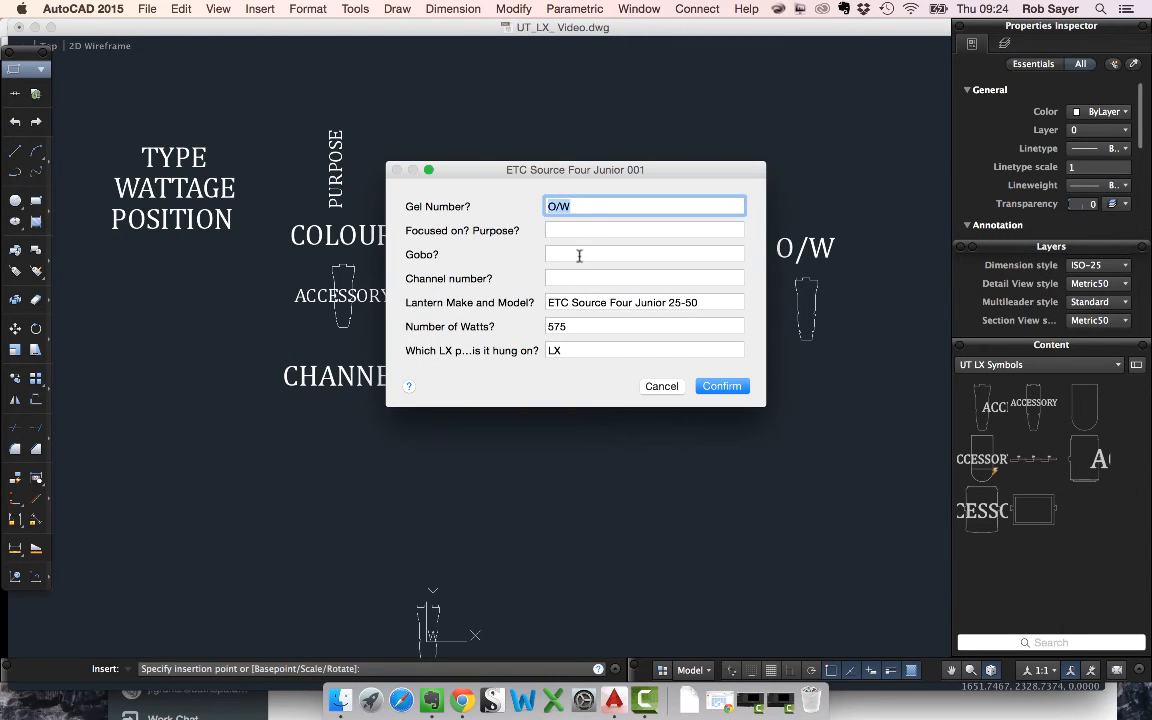
Step: Fill in the new lantern's attributes with gel number L117, purpose Front Special, channel number 120 and hanging position LX3
text(L117)
click(560, 231)
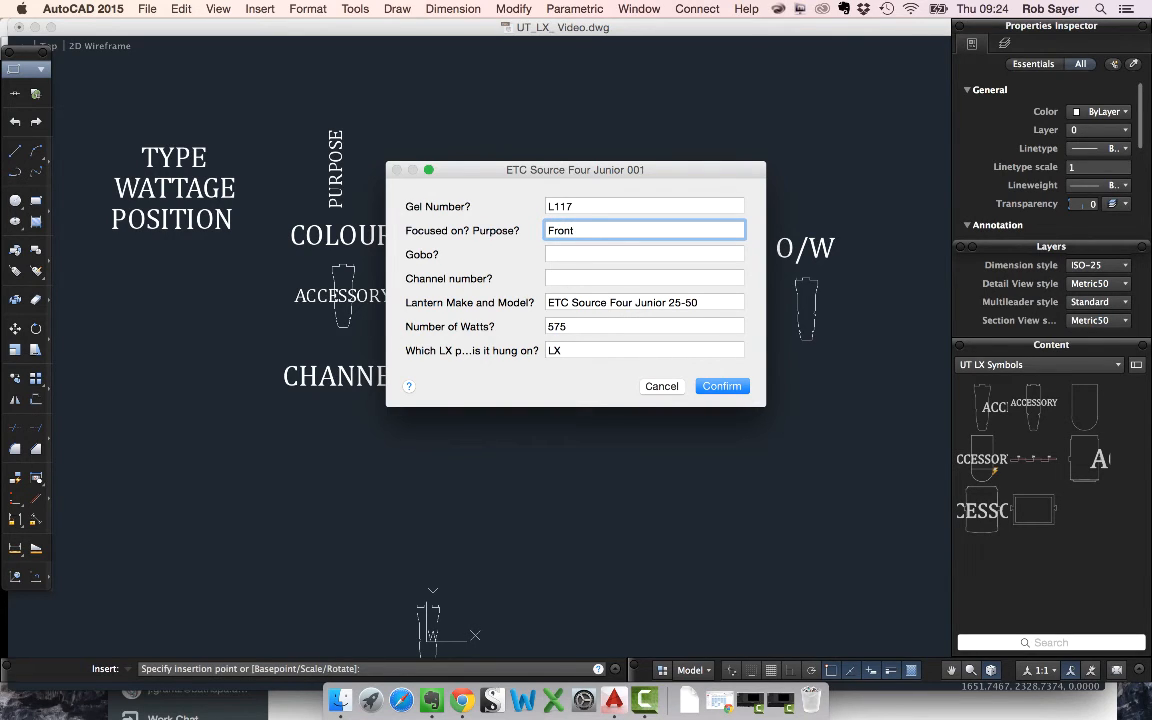
key(Tab)
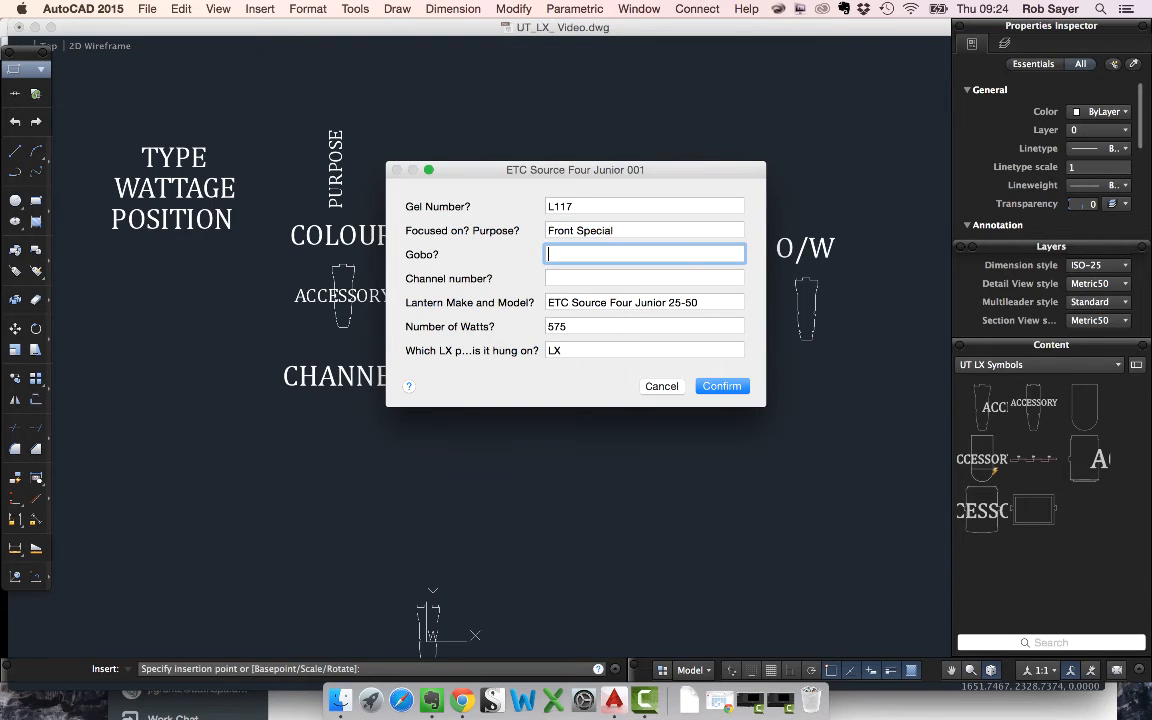
key(Tab)
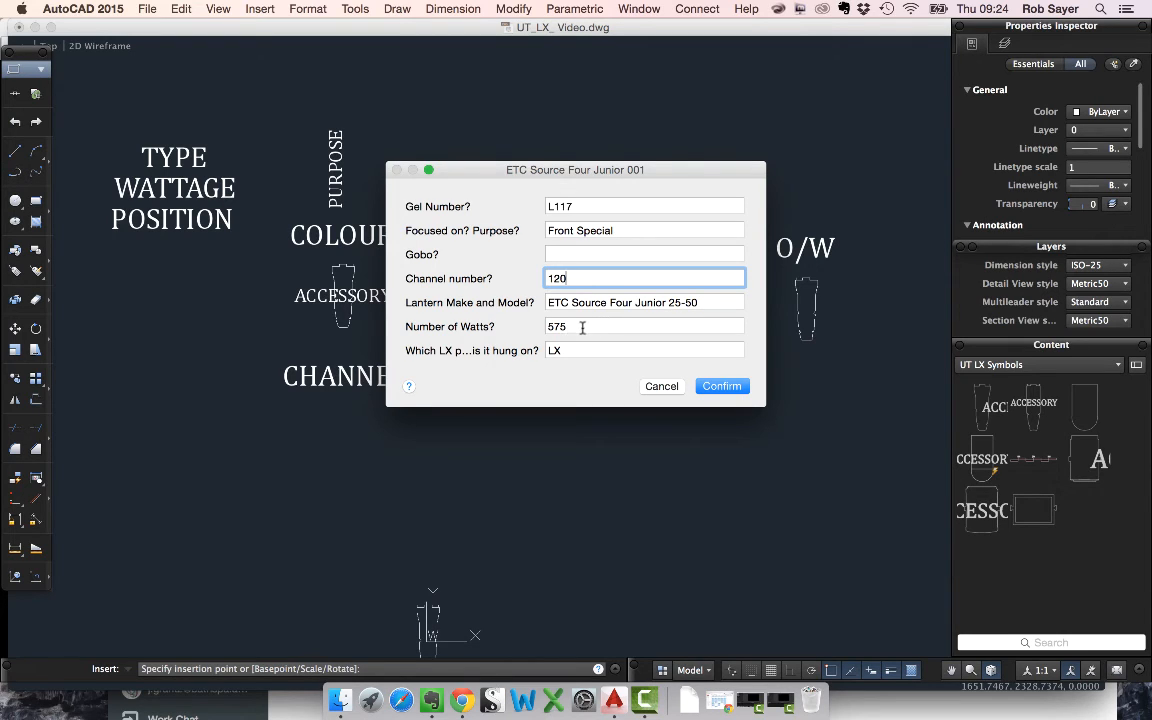
drag(576, 327, 532, 329)
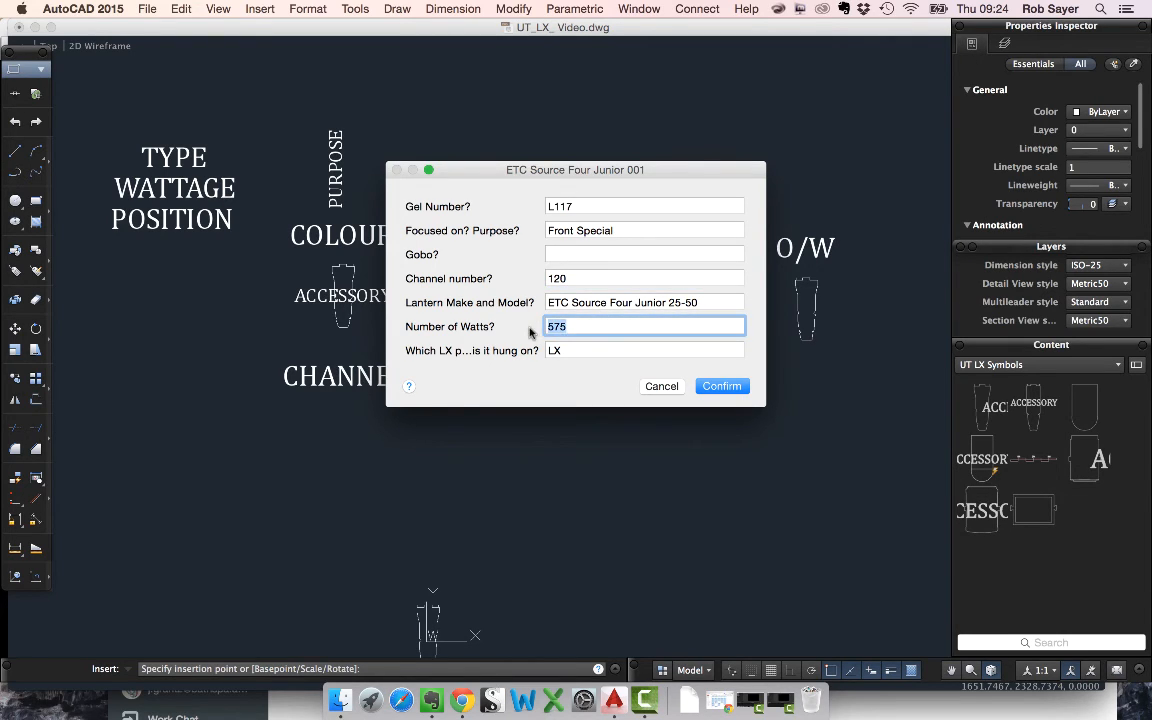
text(7)
click(595, 351)
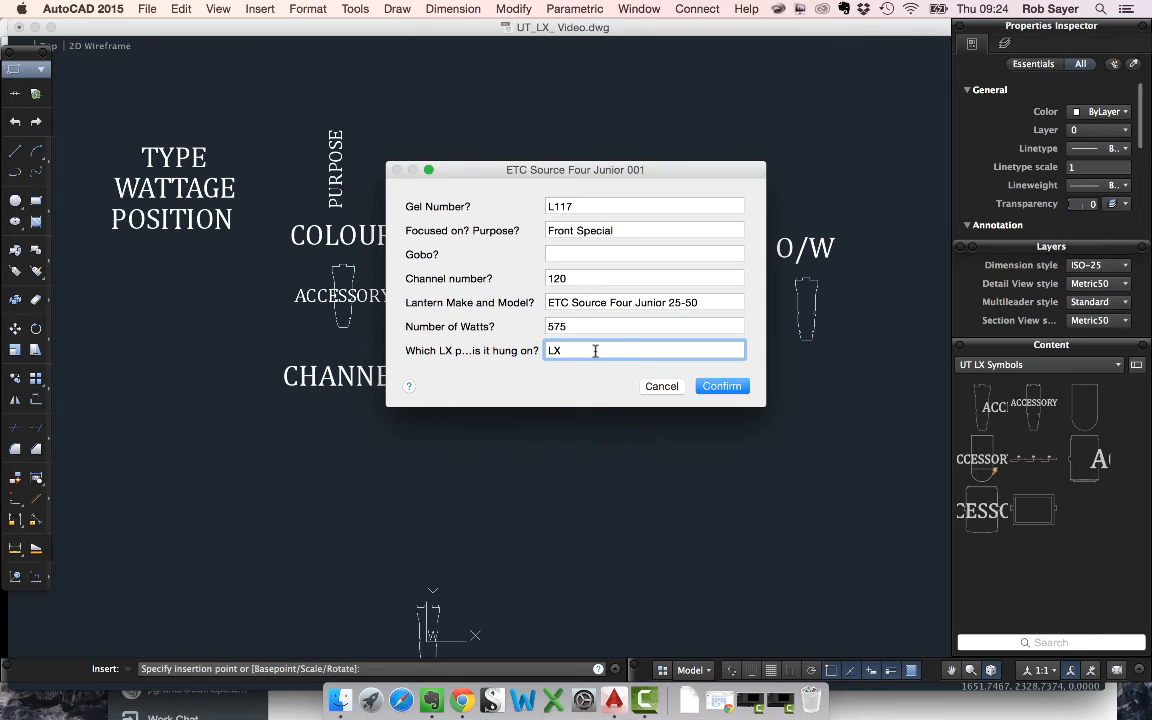
key(Return)
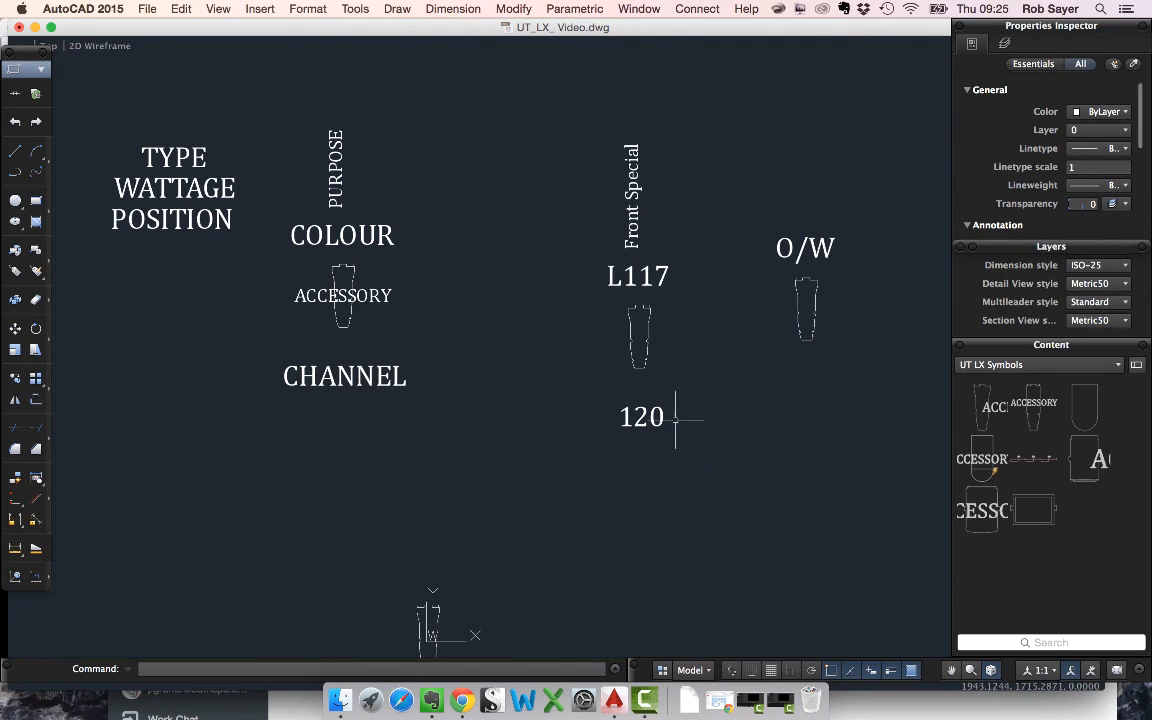
Step: Change the channel number attribute of the Front Special lantern to 119
double_click(641, 368)
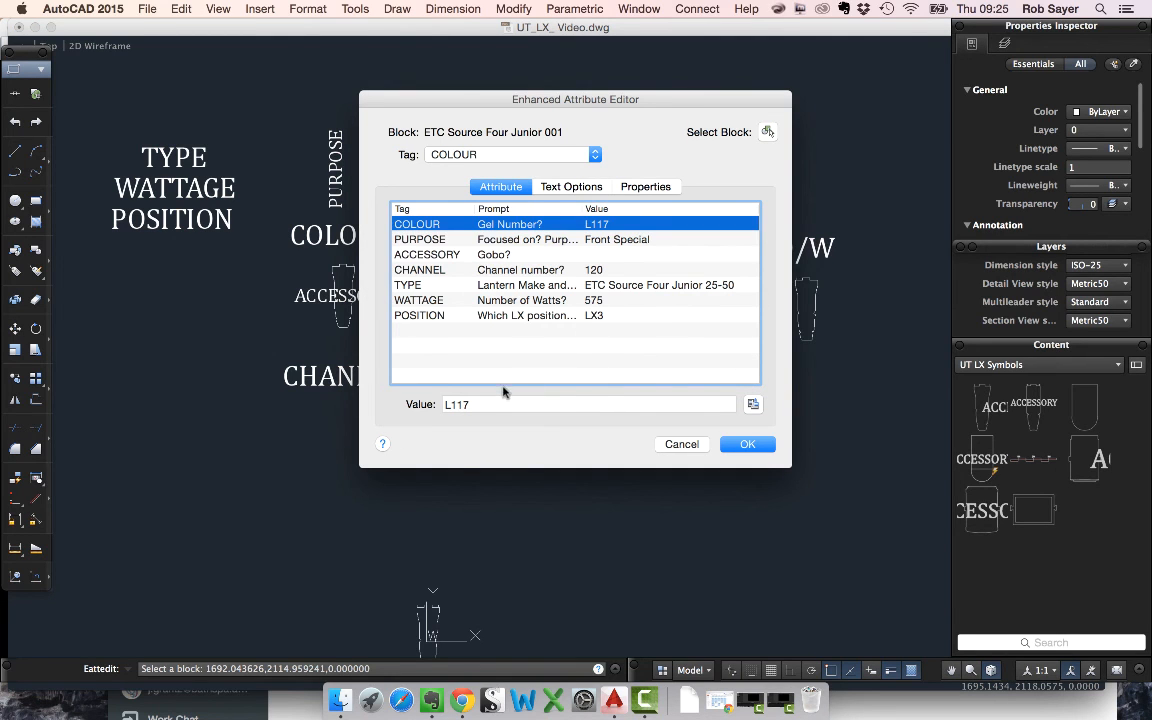
click(575, 316)
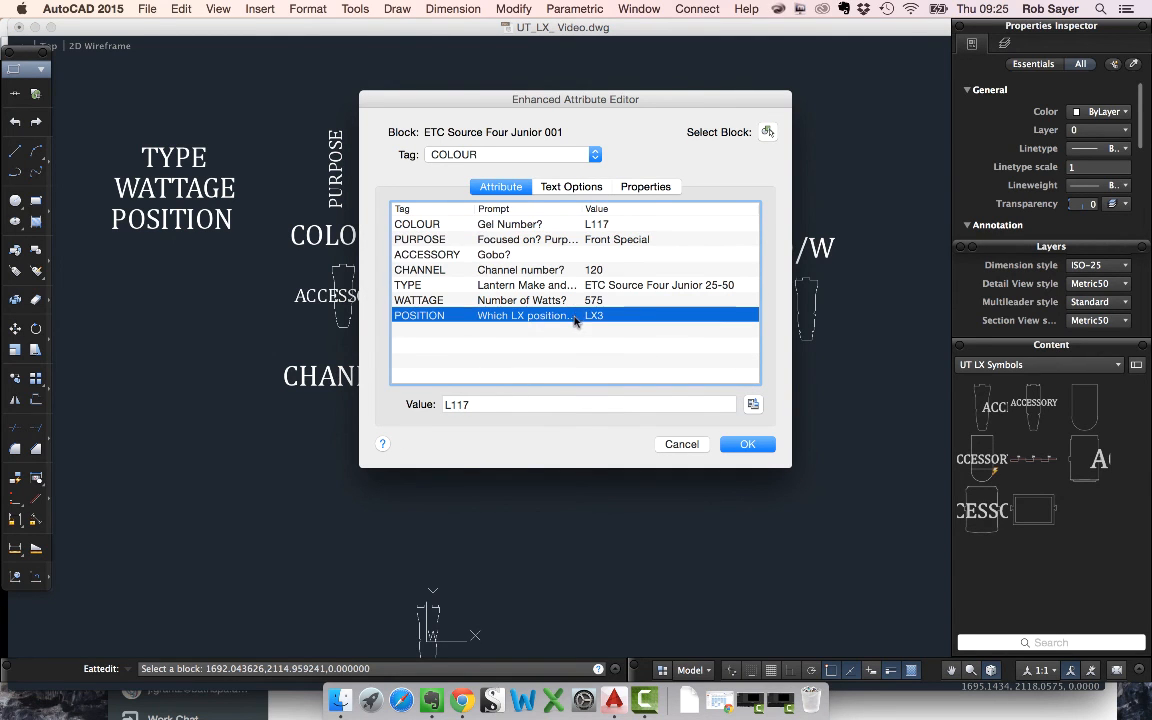
click(575, 255)
click(575, 270)
click(514, 404)
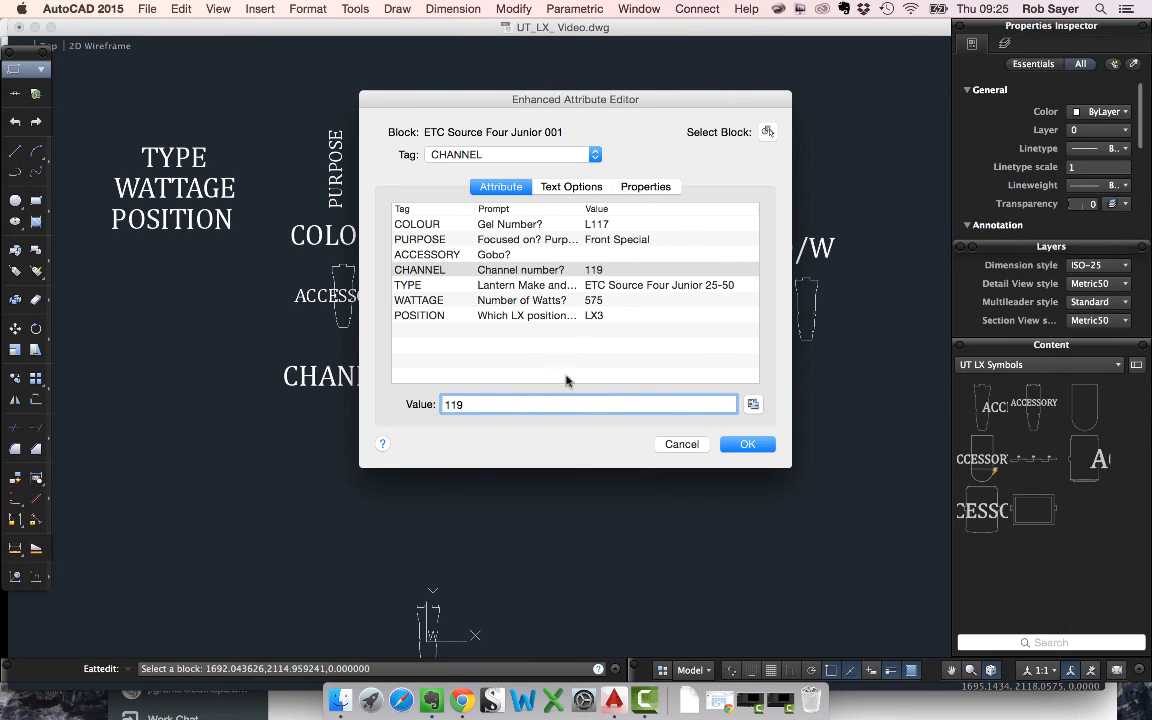
click(747, 443)
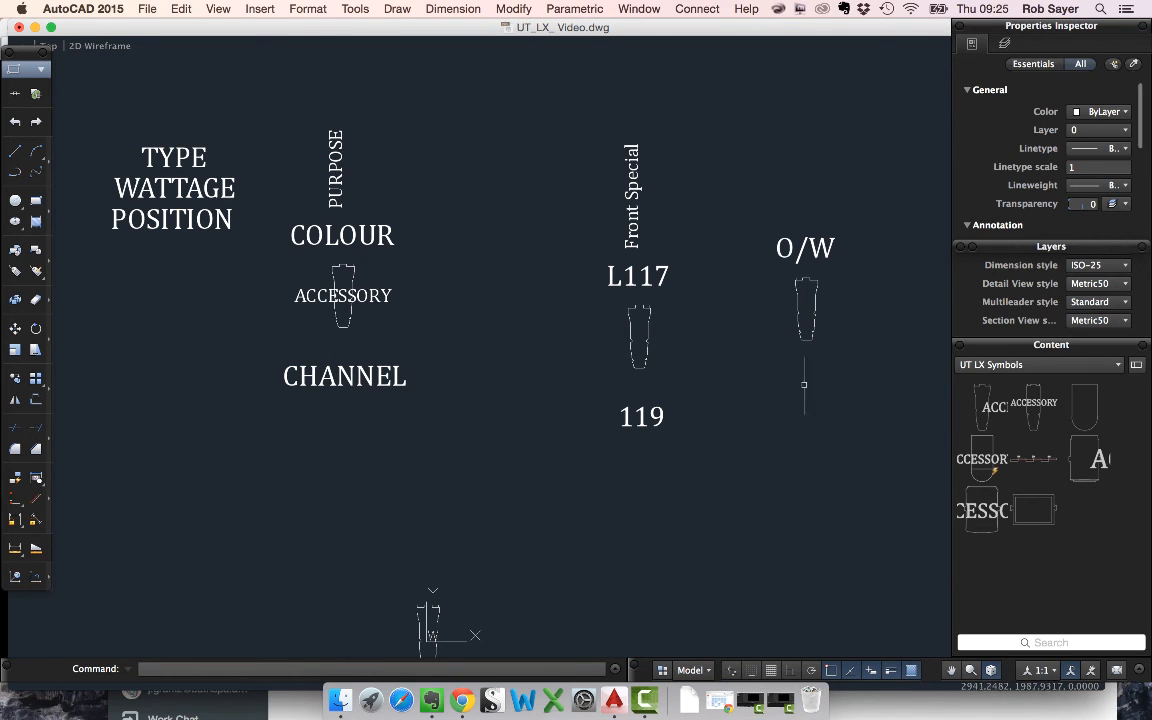
middle_drag(522, 556, 529, 453)
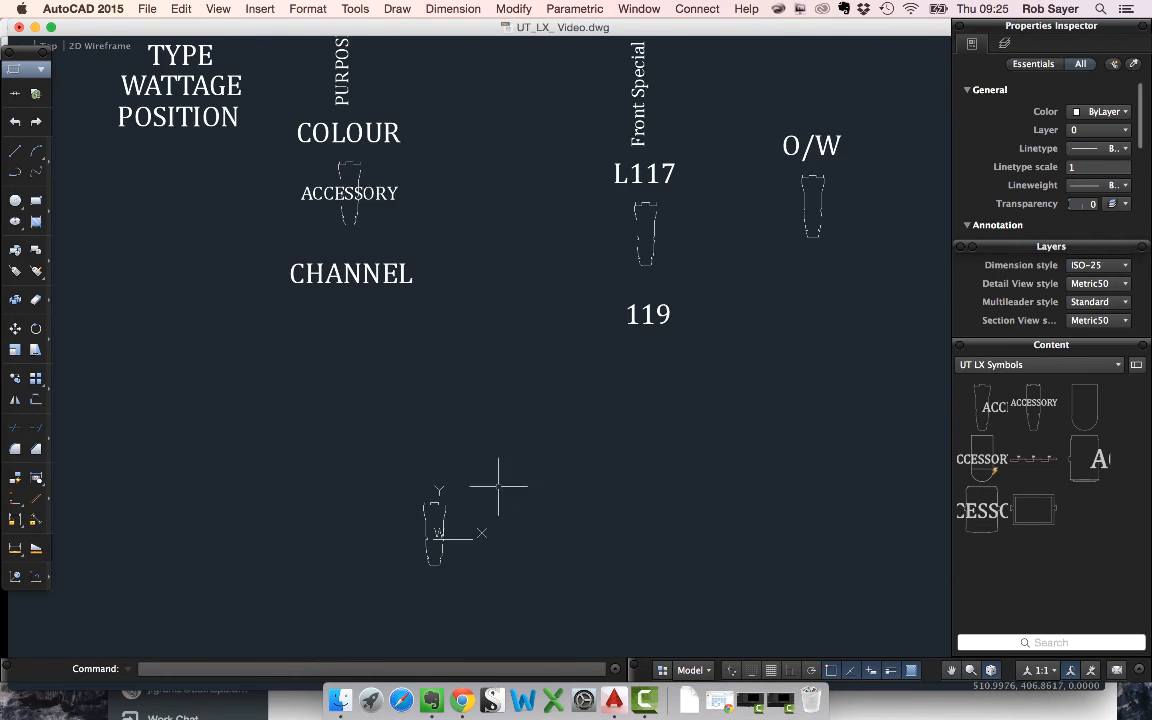
middle_drag(541, 342, 550, 454)
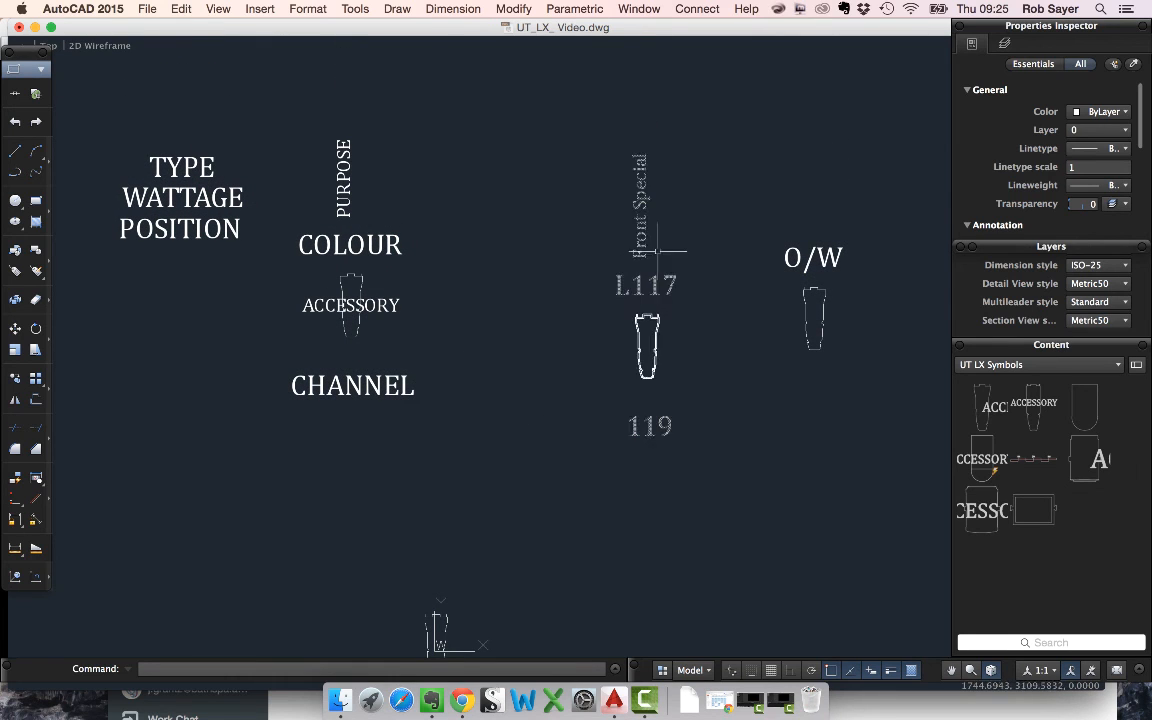